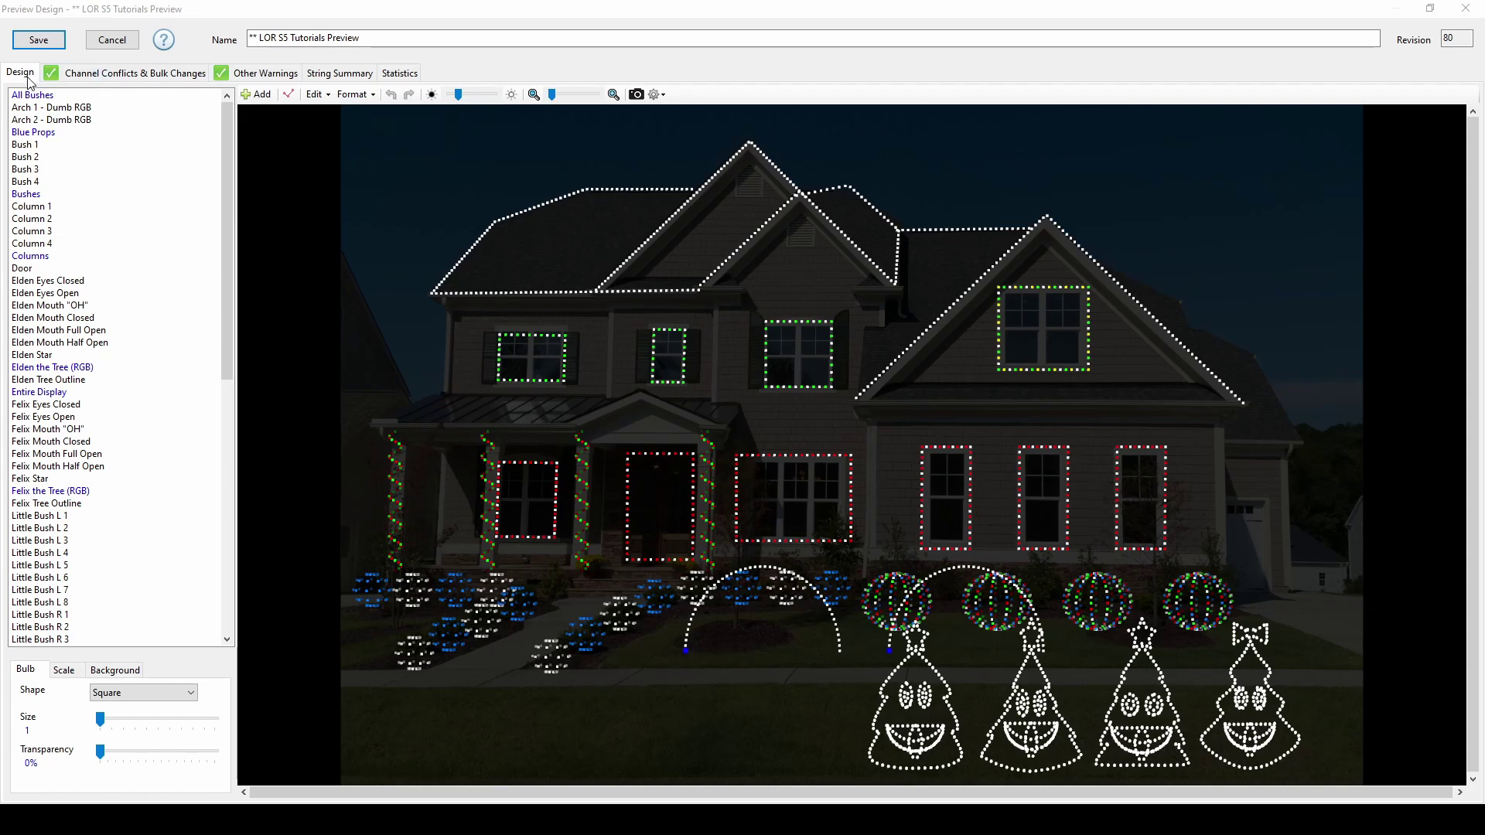
Step: Show the String Summary of props and circuits and copy its entire grid to the clipboard
left_click(333, 75)
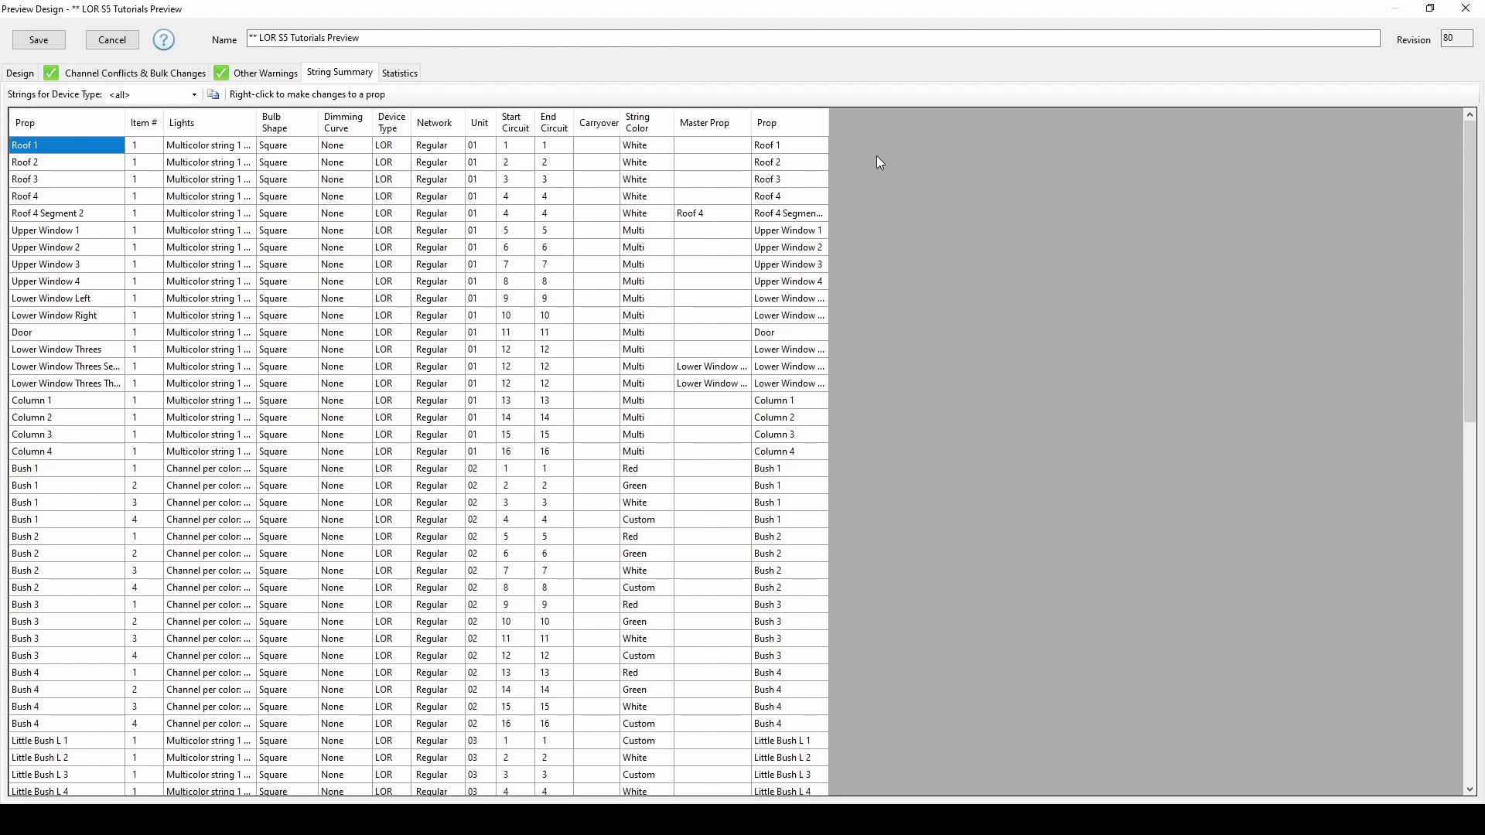
right_click(92, 148)
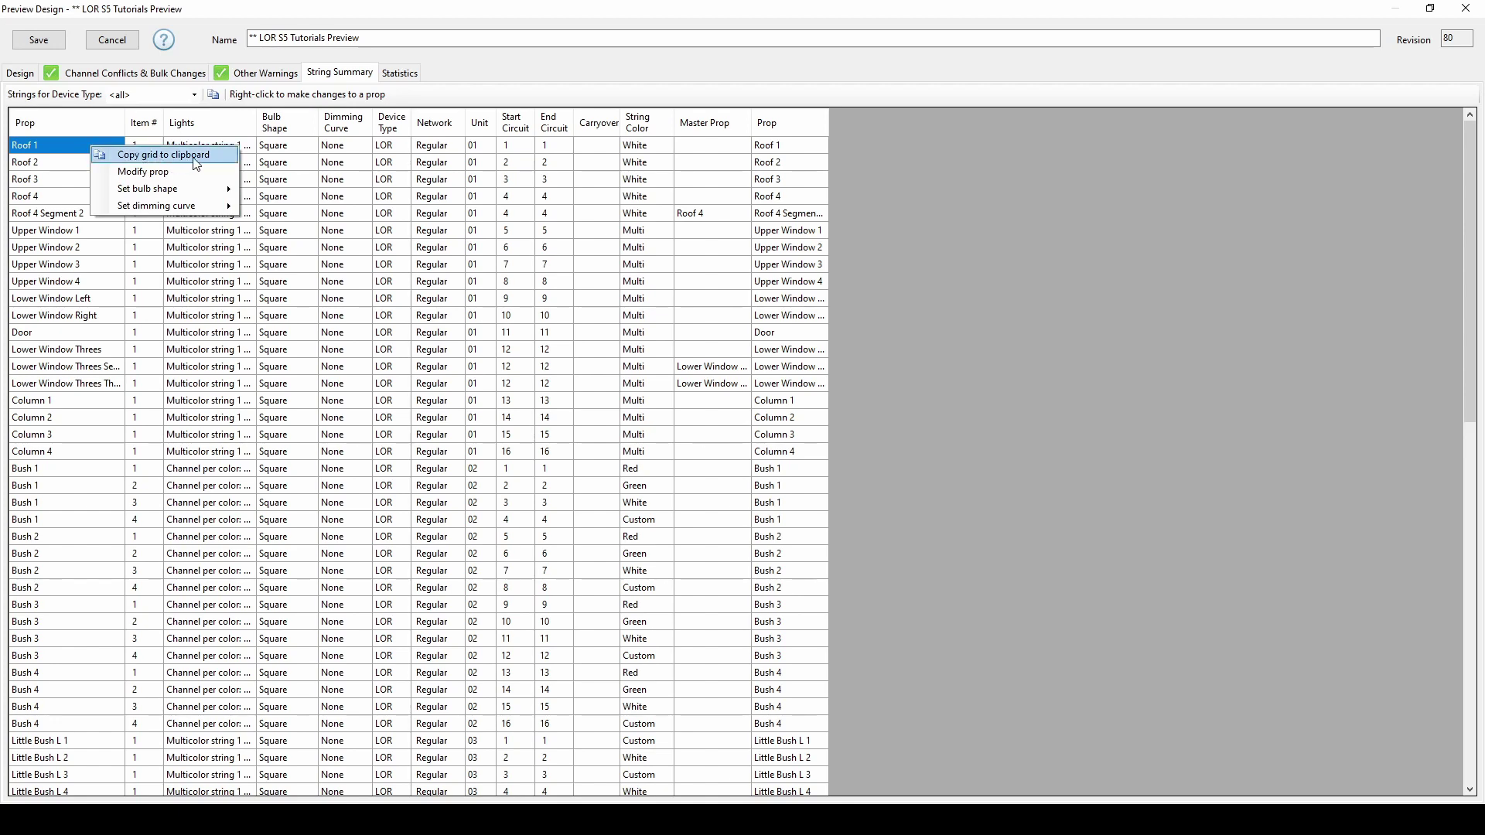
left_click(214, 95)
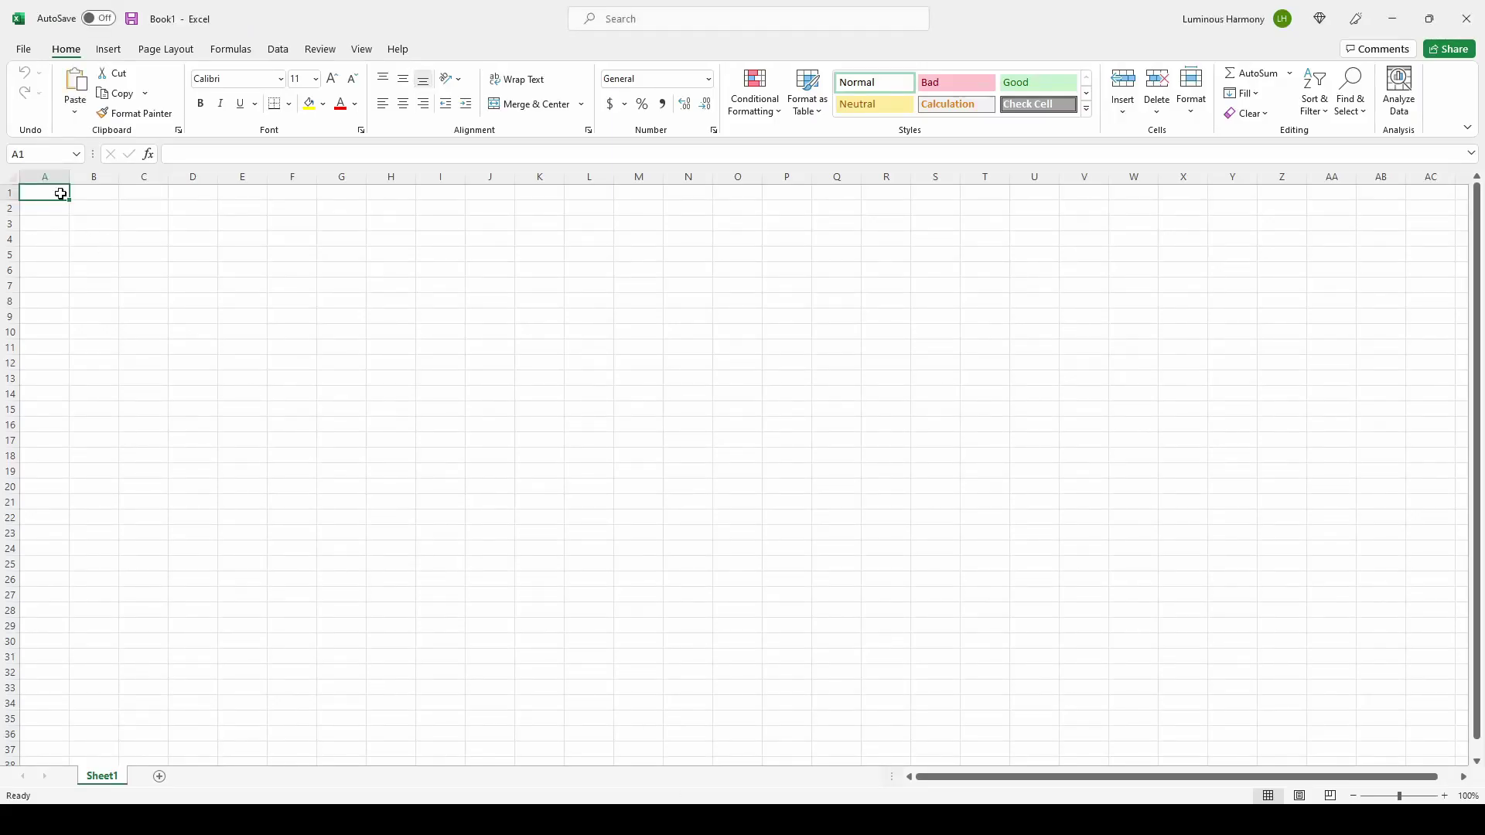
Step: Paste the string grid at A1 and delete the Bulb Shape, Dimming Curve and Device Type columns
left_click(74, 108)
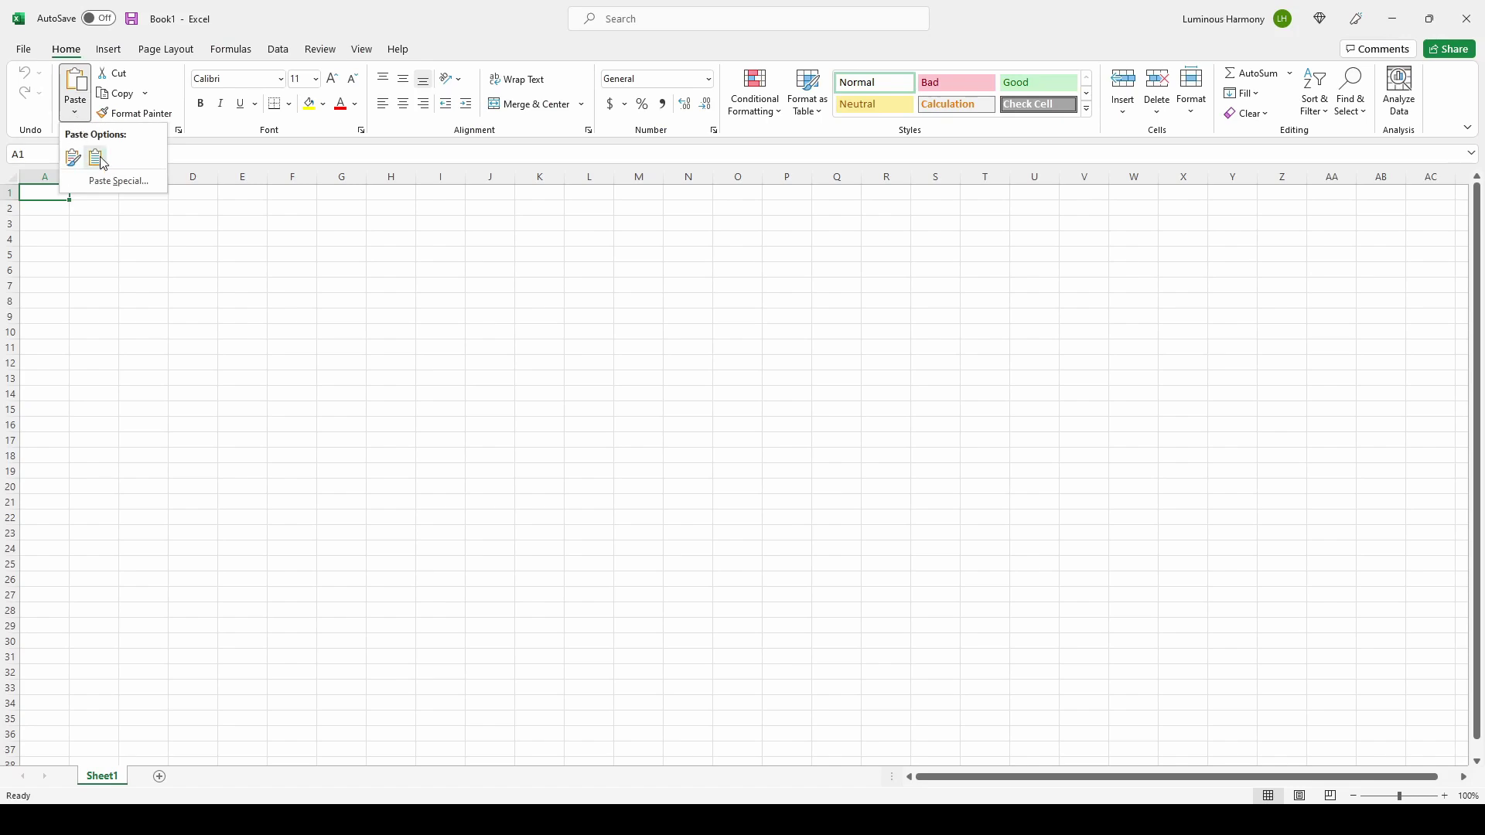
left_click(101, 154)
left_click(120, 223)
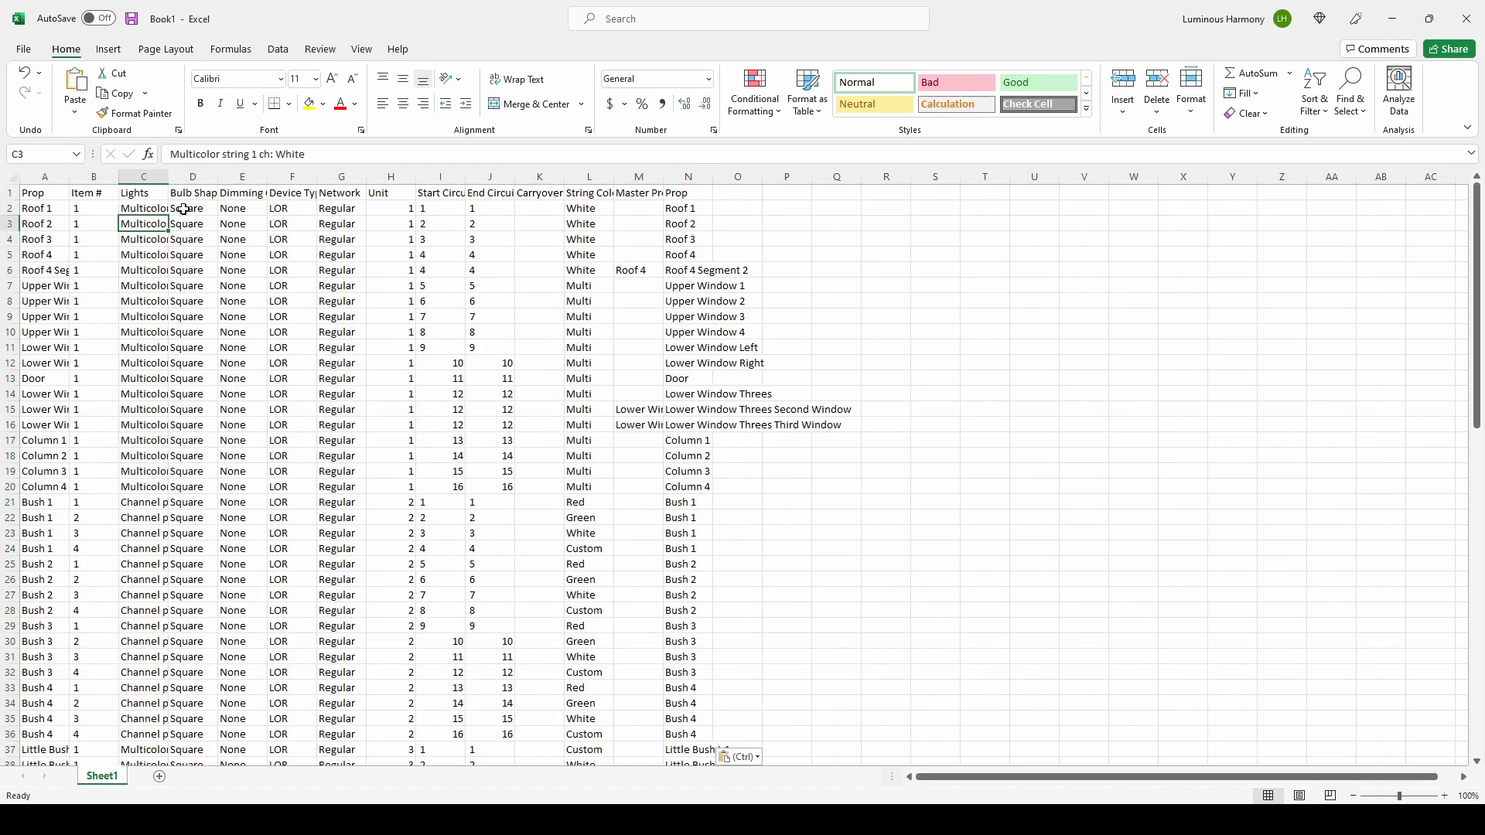
left_click_drag(193, 176, 277, 169)
right_click(277, 170)
left_click(343, 318)
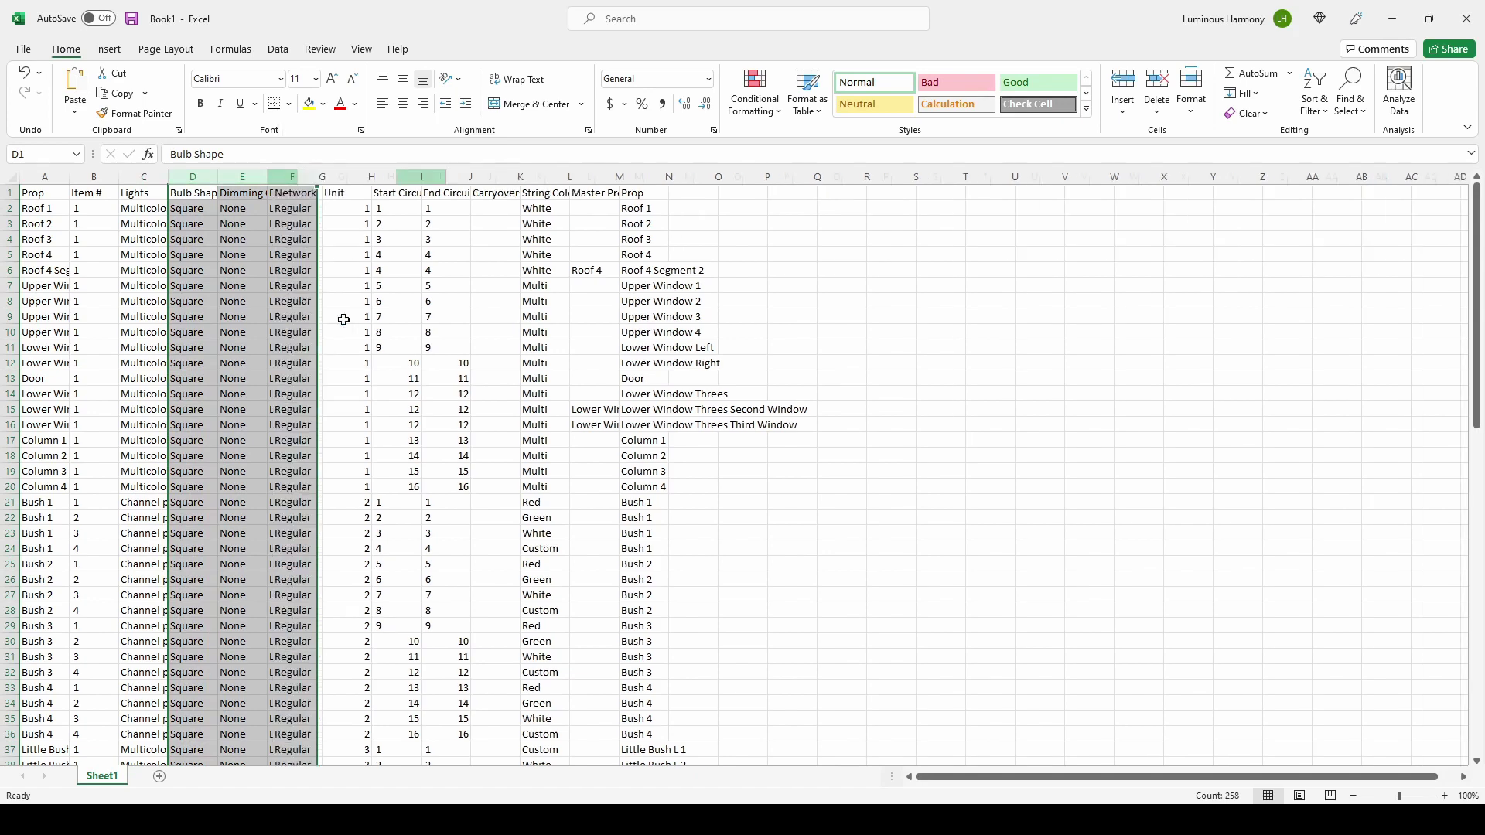
left_click(668, 274)
Step: Clear the contents of the Master Prop and duplicate Prop columns
left_click_drag(489, 177, 540, 178)
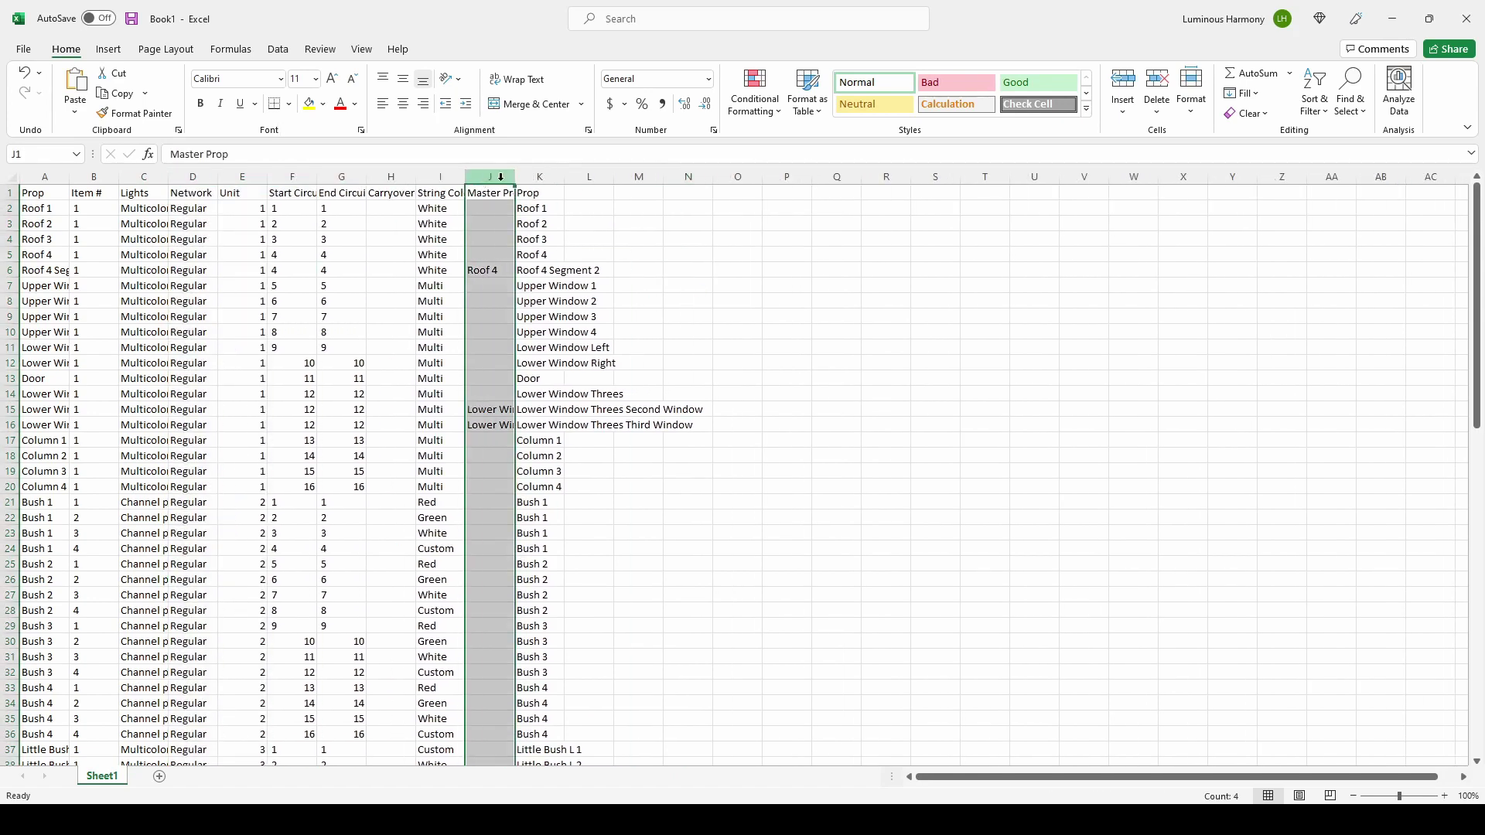
right_click(541, 177)
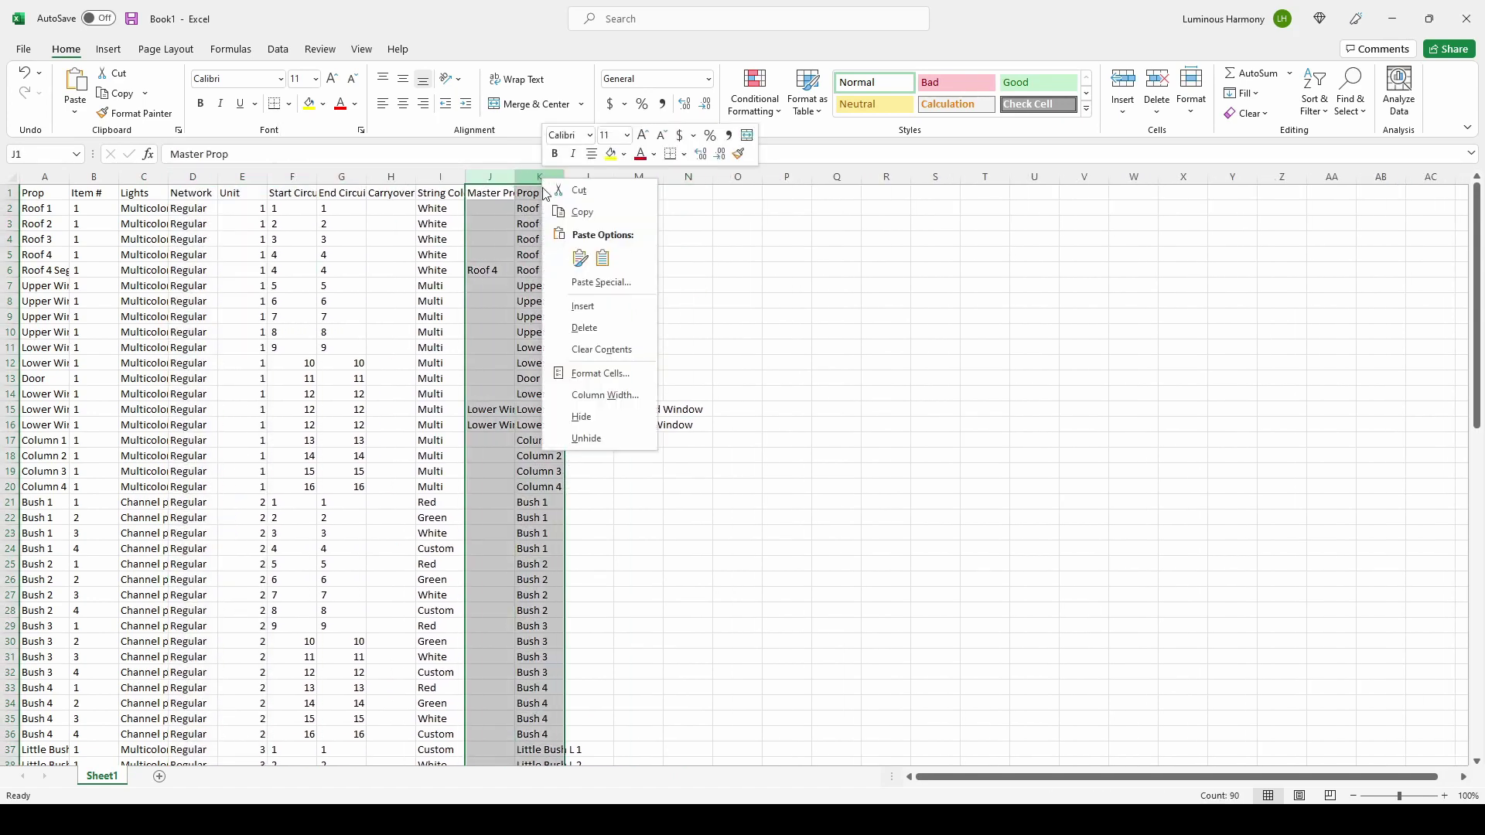
left_click(603, 348)
left_click(648, 278)
left_click_drag(290, 176, 342, 176)
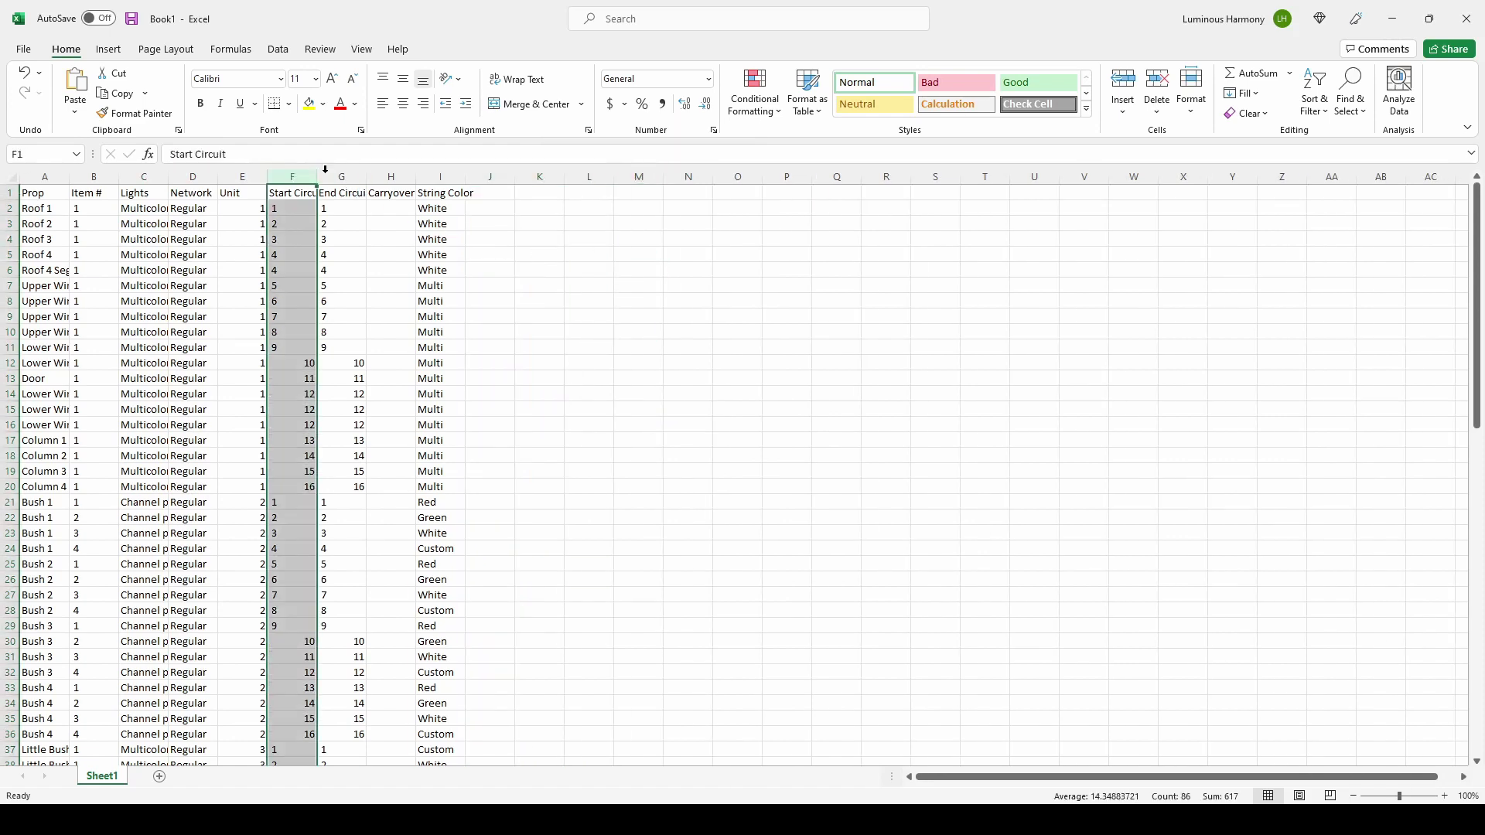
left_click(12, 175)
Step: AutoFit all column widths to their contents and make header row 1 bold
double_click(69, 177)
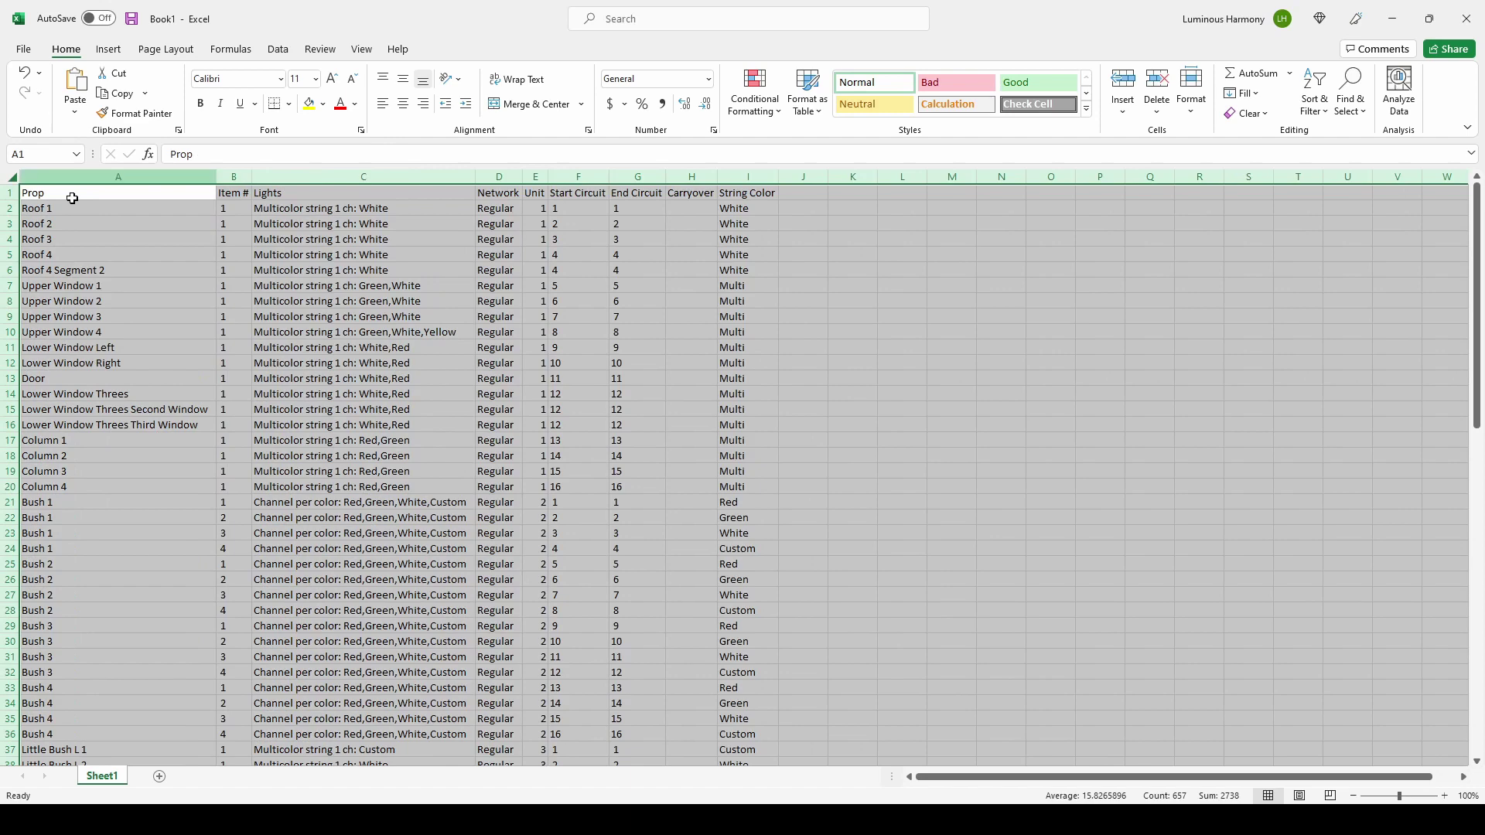
left_click(10, 193)
left_click(201, 102)
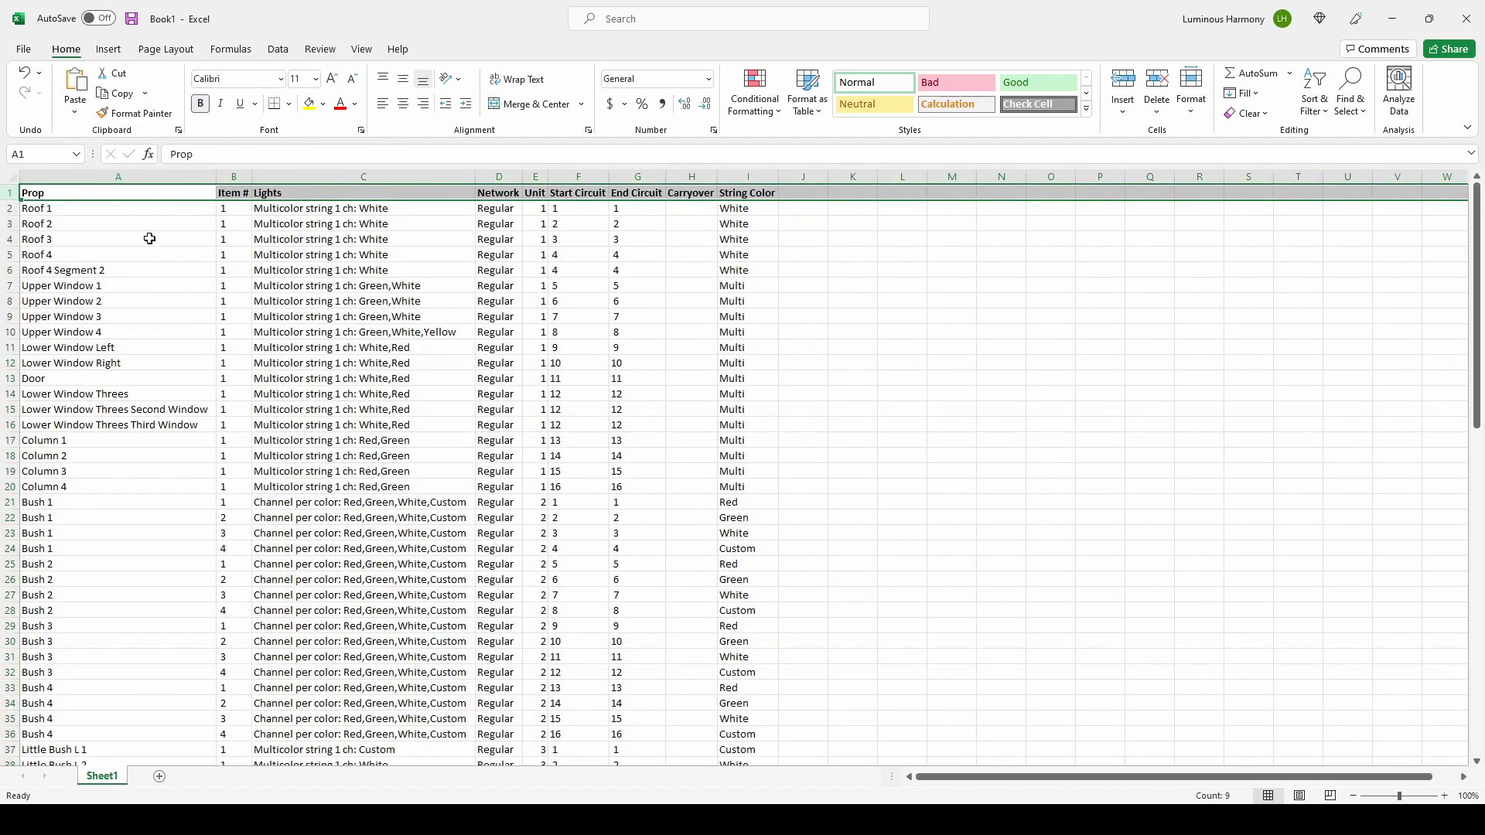
left_click(150, 239)
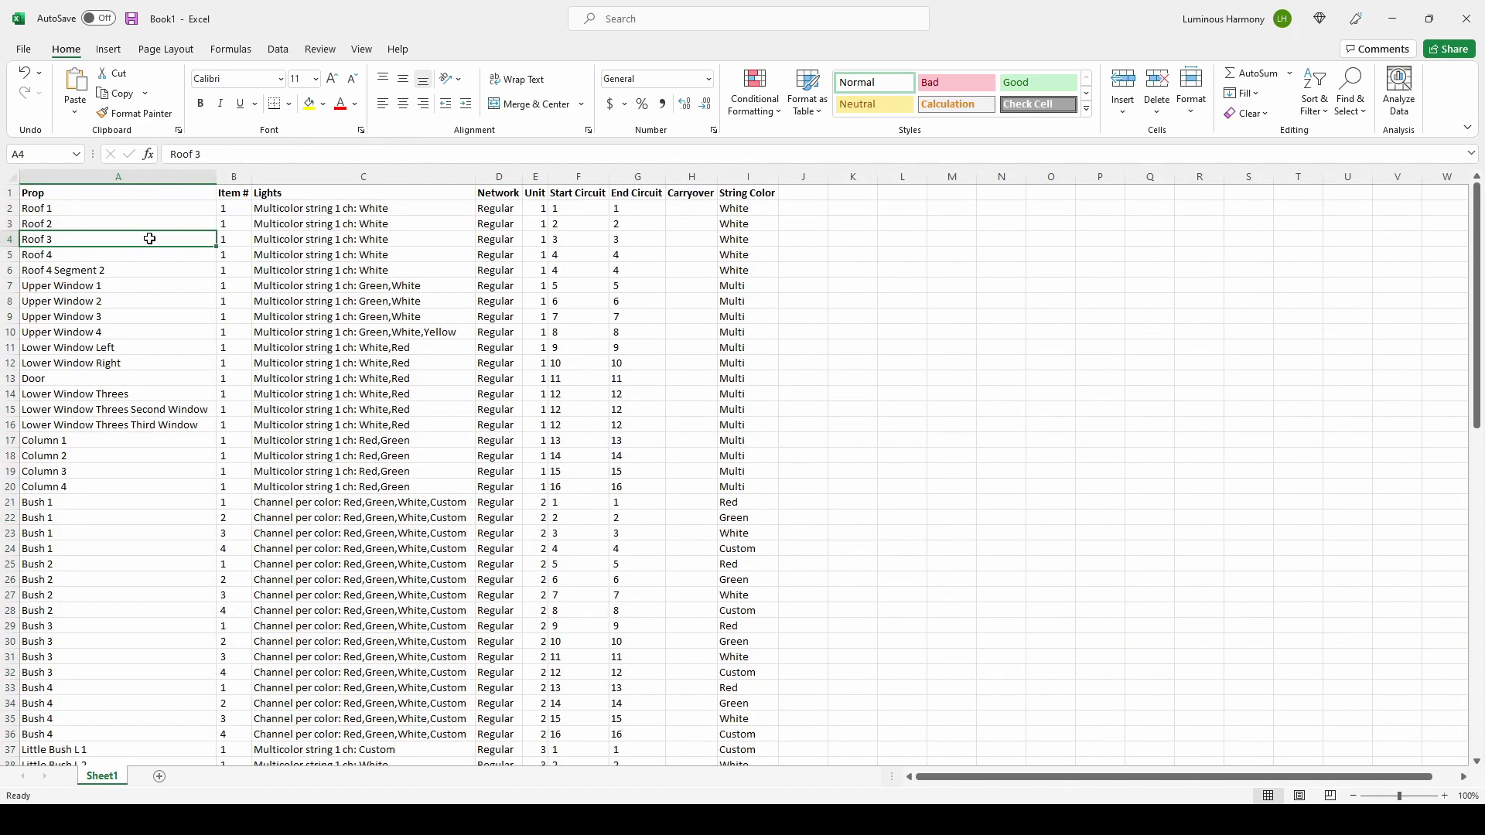
left_click_drag(103, 192, 744, 801)
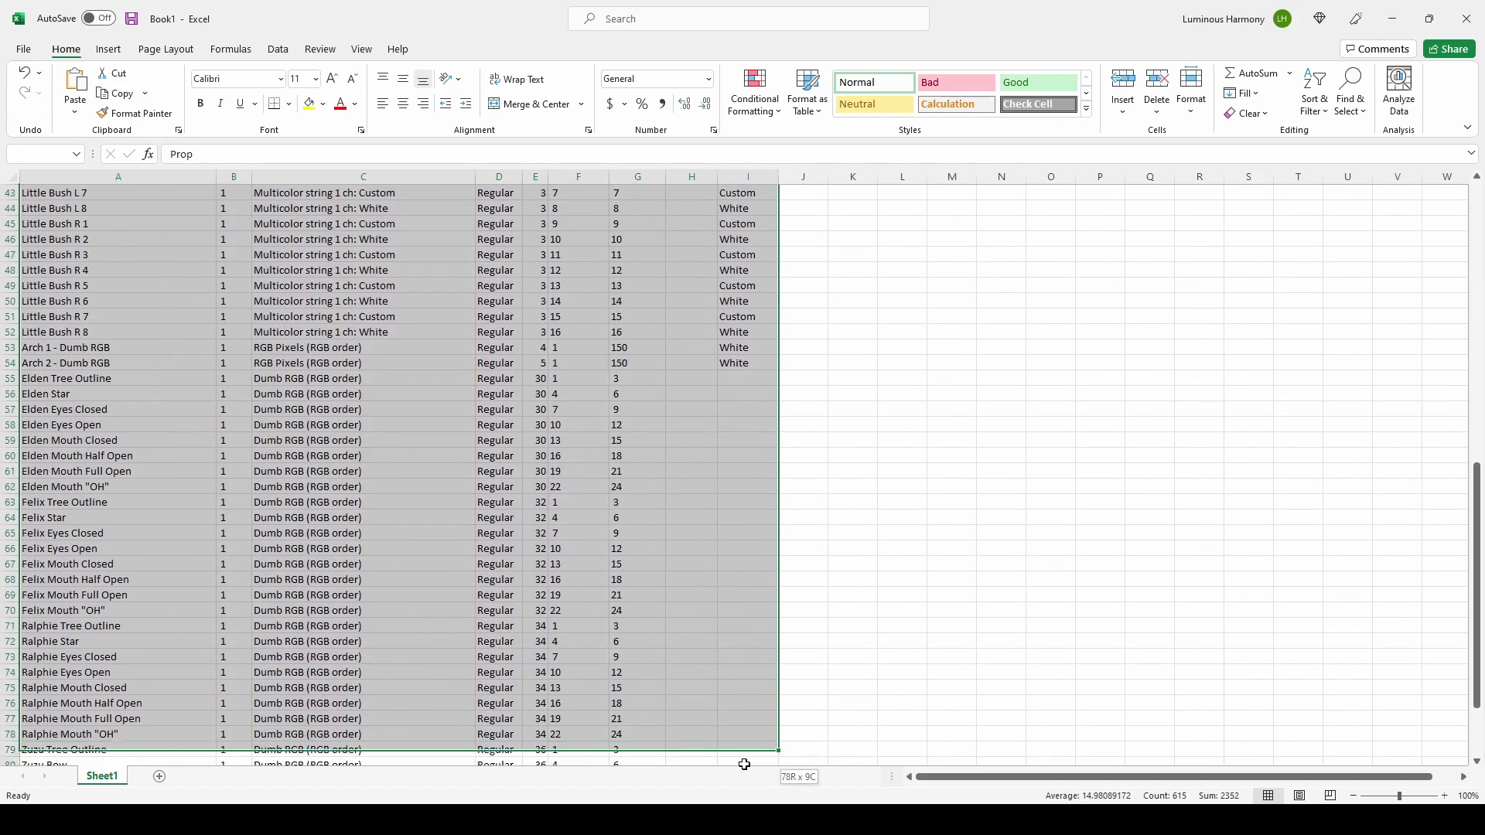
mouse_move(746, 800)
left_mouse_down()
mouse_move(777, 740)
mouse_move(736, 723)
left_mouse_up()
Step: Insert a table over A1:I86 with 'My table has headers' kept checked
left_click(108, 48)
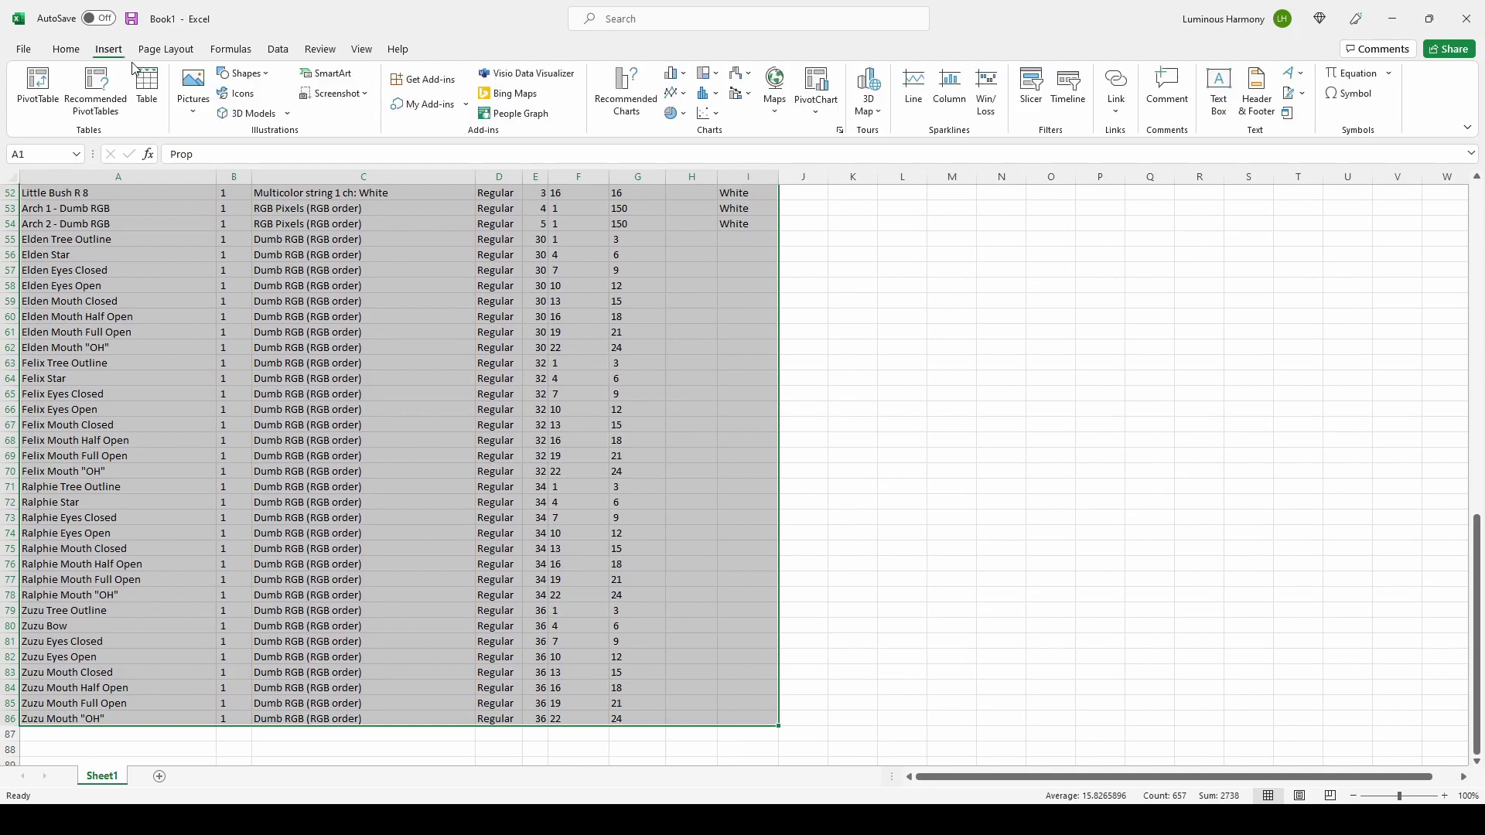
left_click(146, 88)
left_click(965, 440)
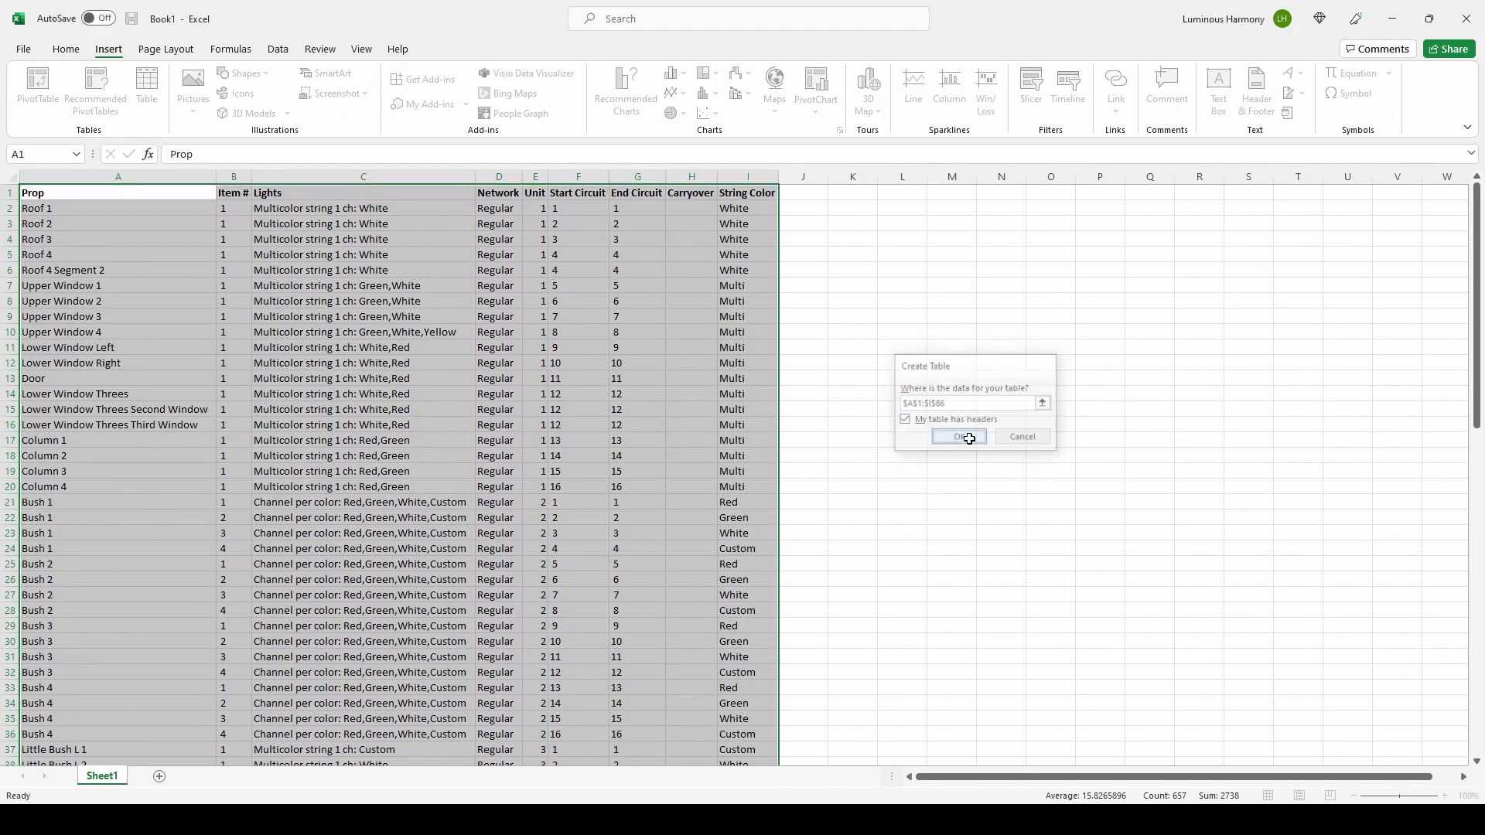
left_click(980, 345)
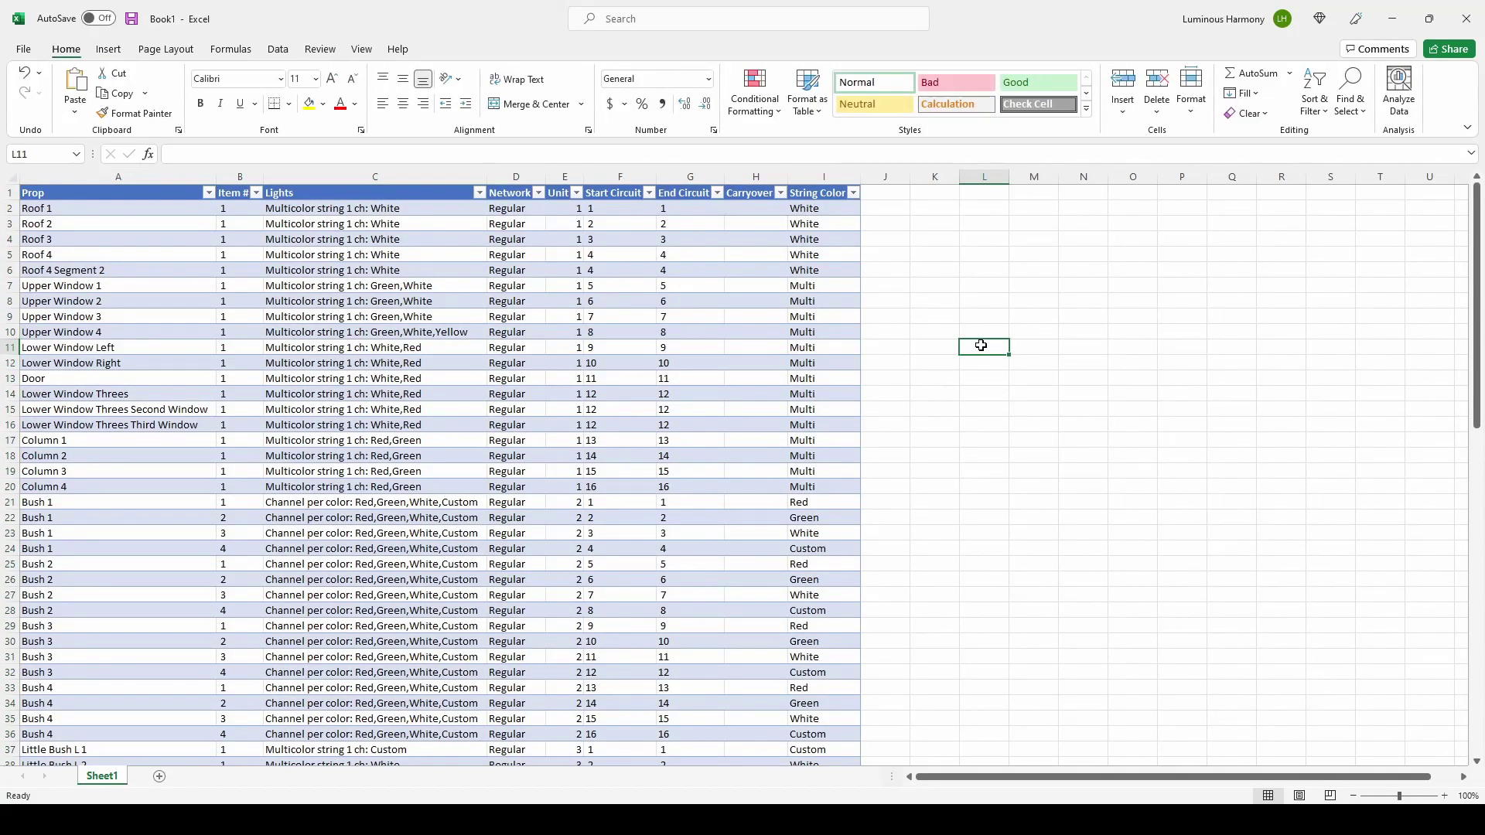